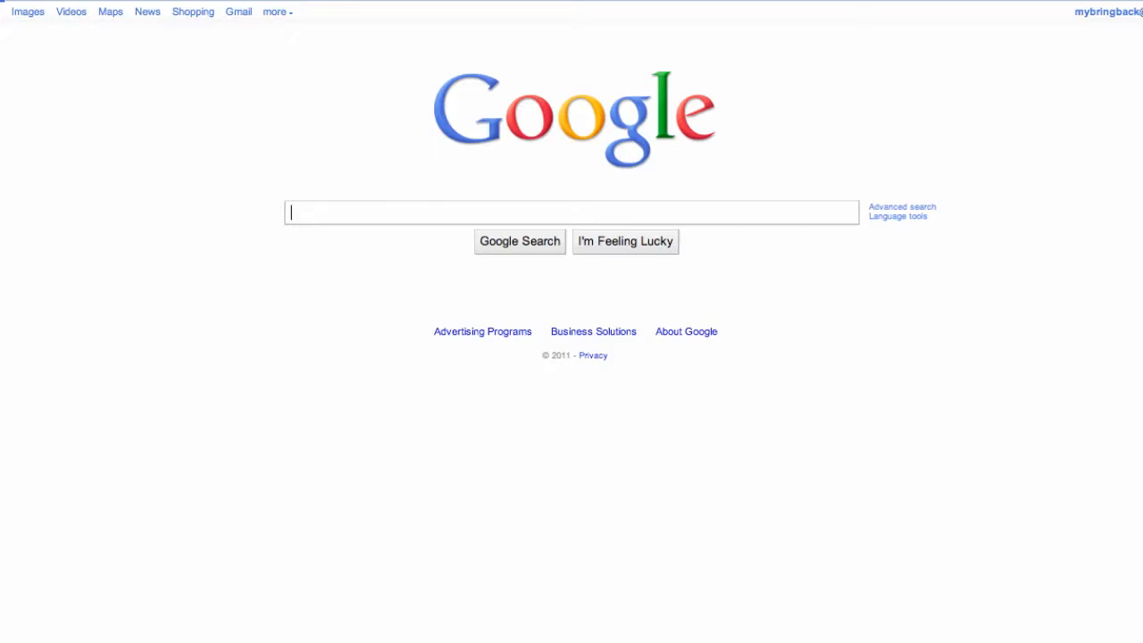
Search Google for "android sdk" and open the Android SDK download page on the Android Developers site.
text(a)
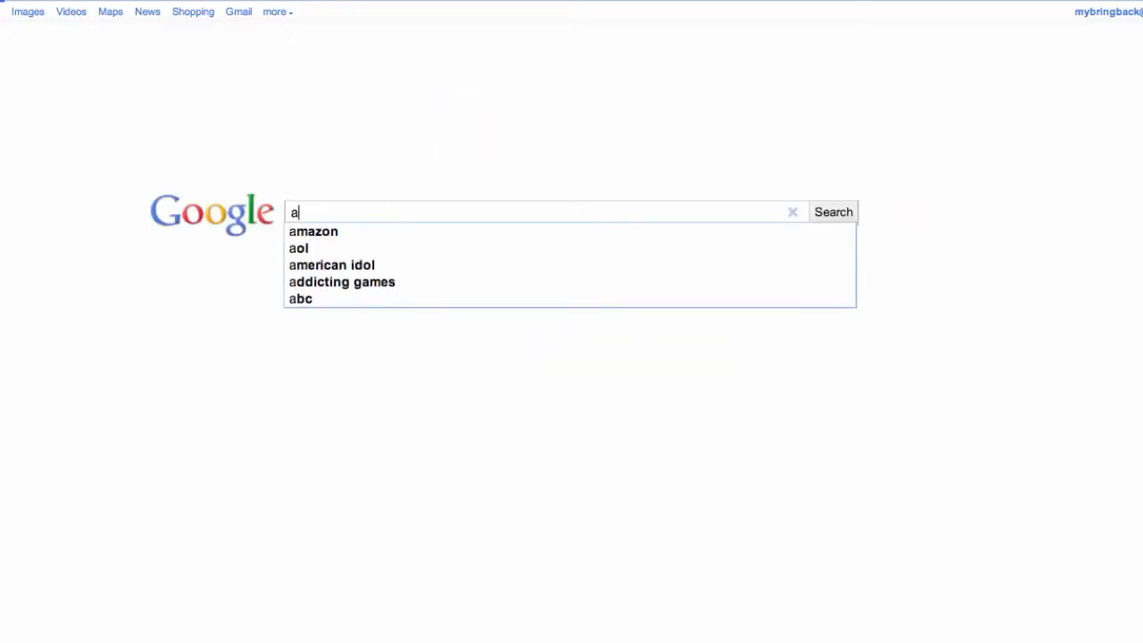
text(ndro)
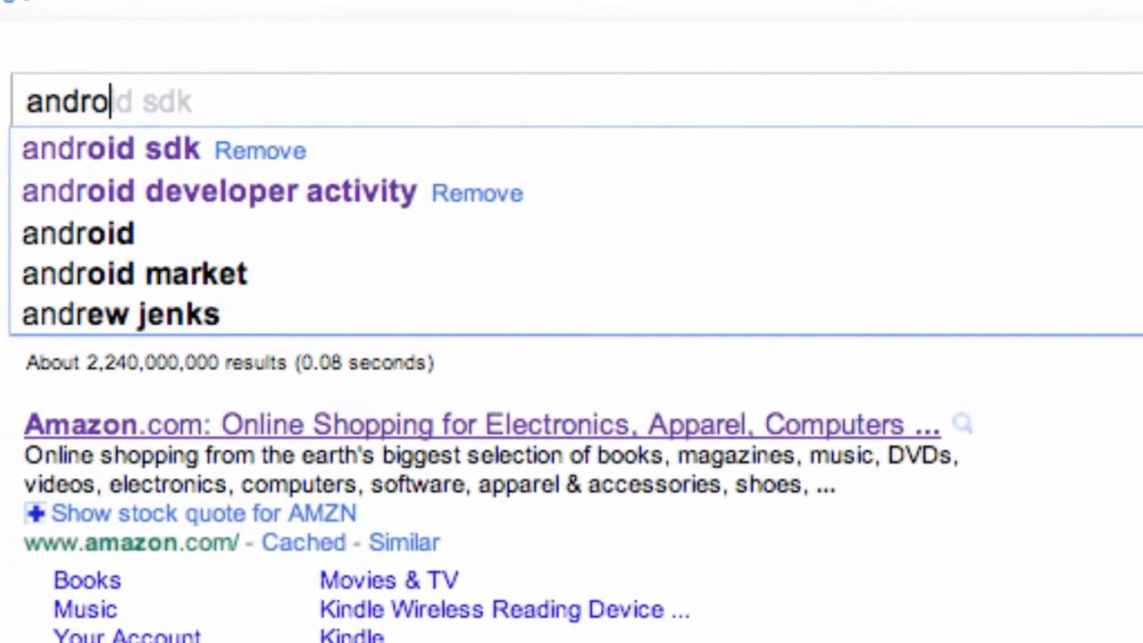
text(id sdk)
key(Return)
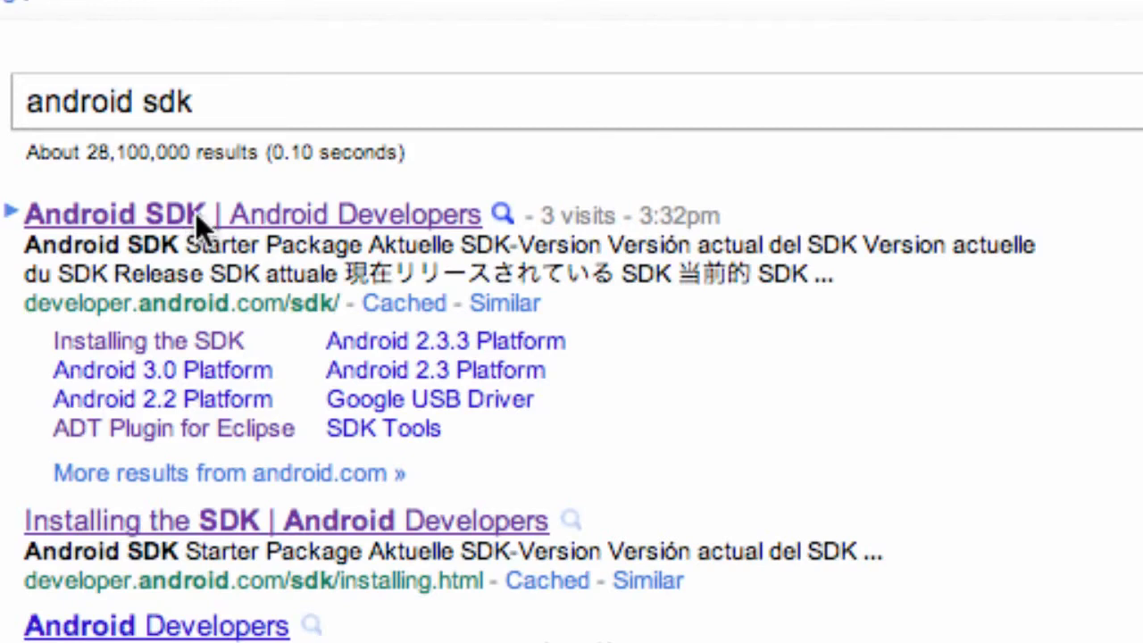
click(295, 224)
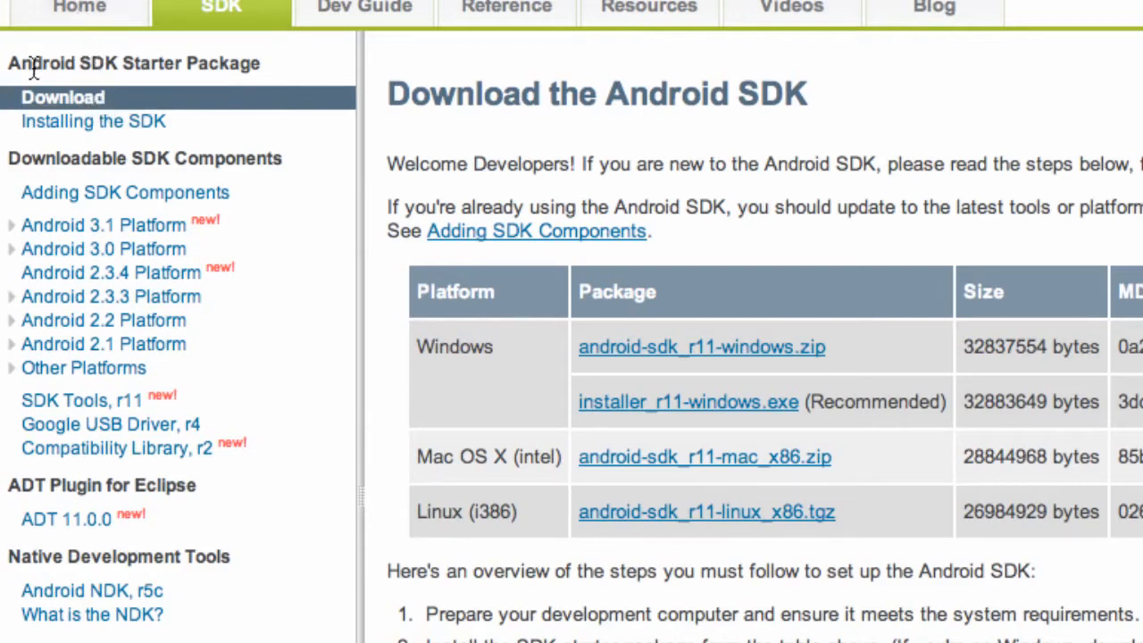
drag(31, 69, 116, 71)
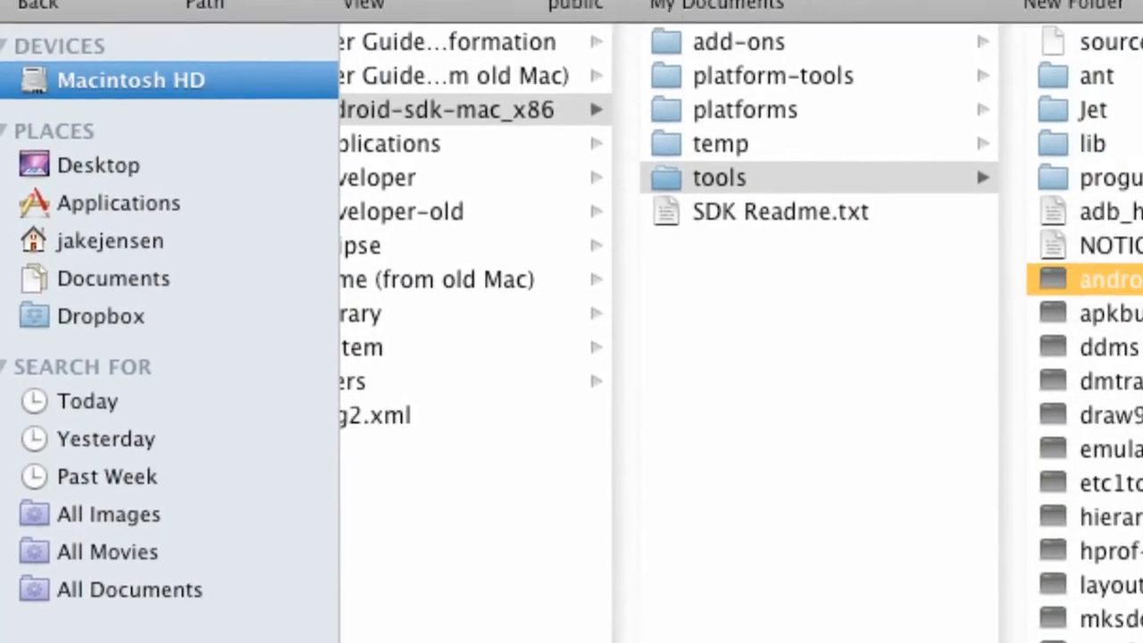
Switch to Finder and extract the Android SDK mac_x86 zip archive in the home folder's Downloads folder.
click(127, 262)
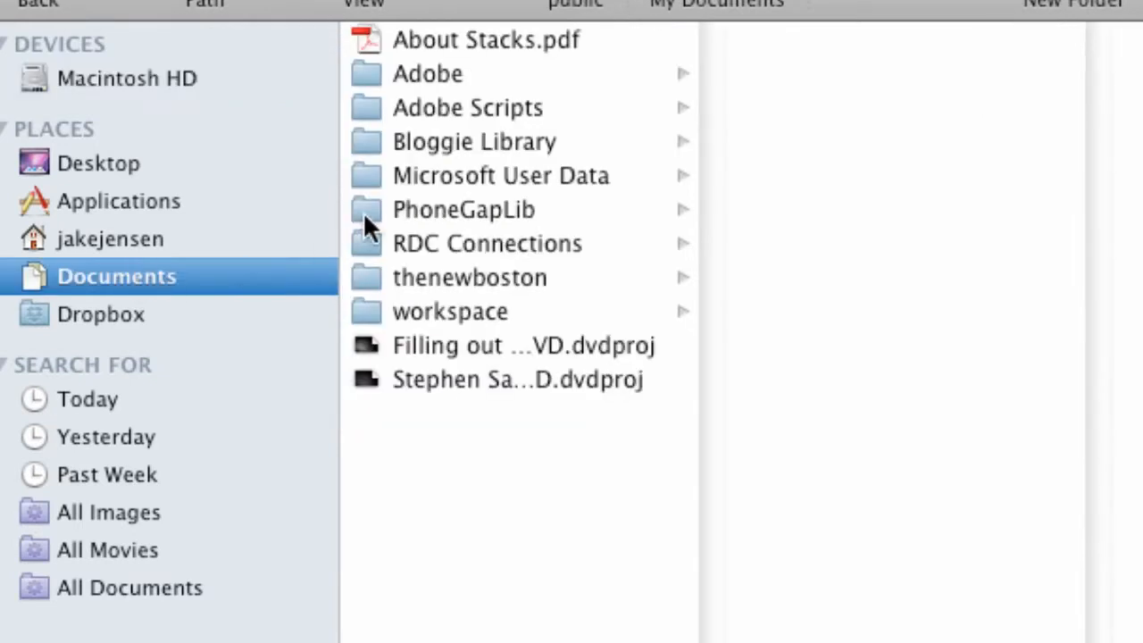
click(179, 77)
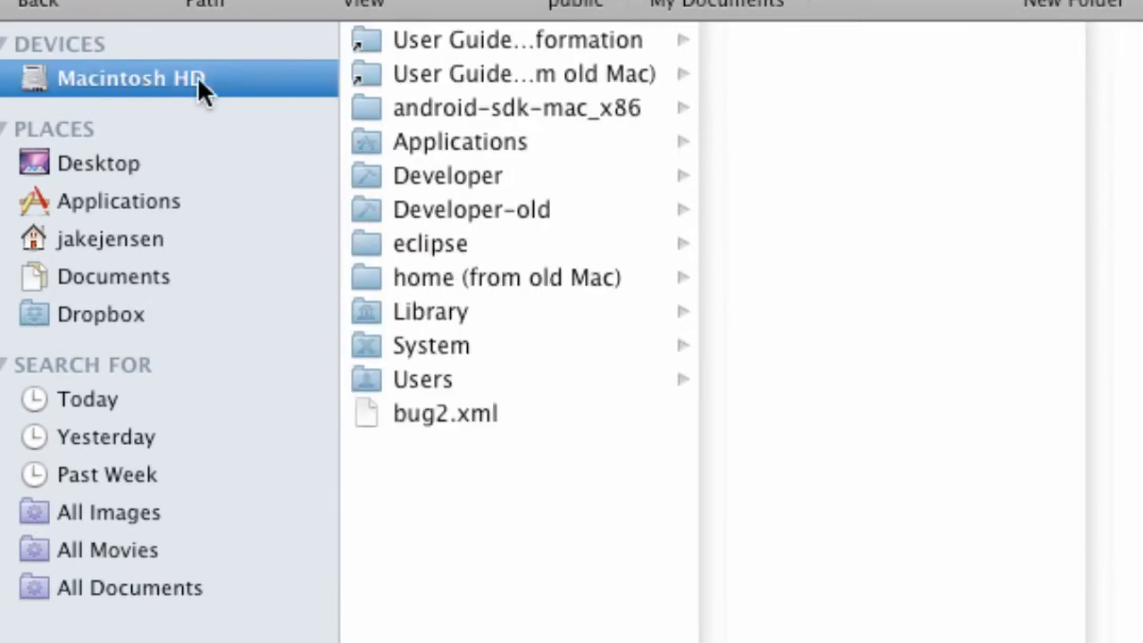
click(115, 242)
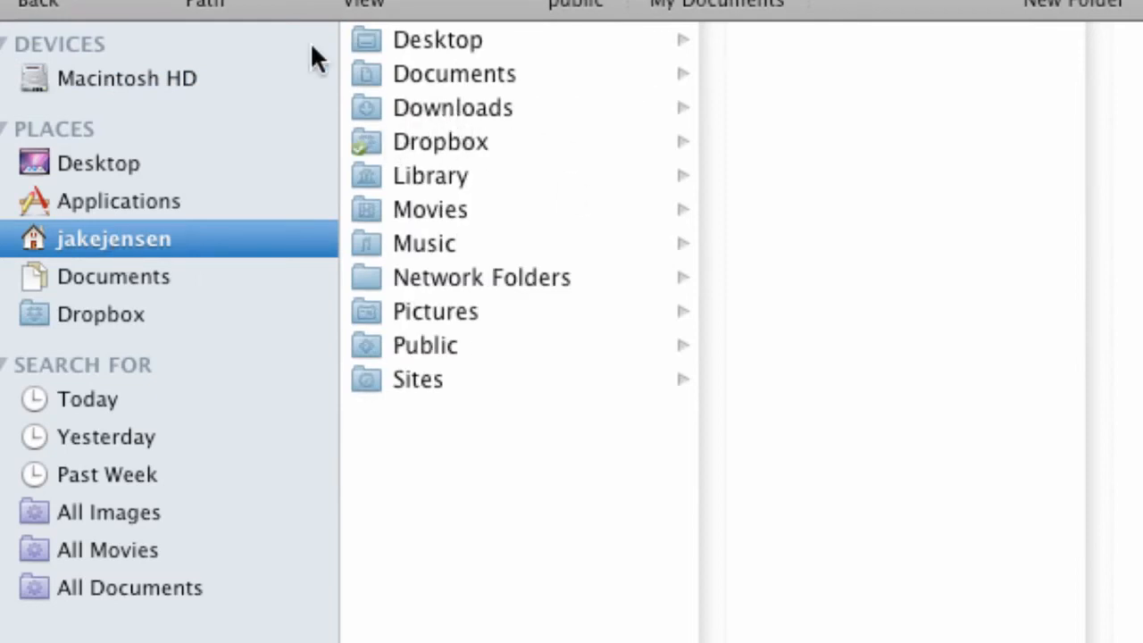
click(443, 108)
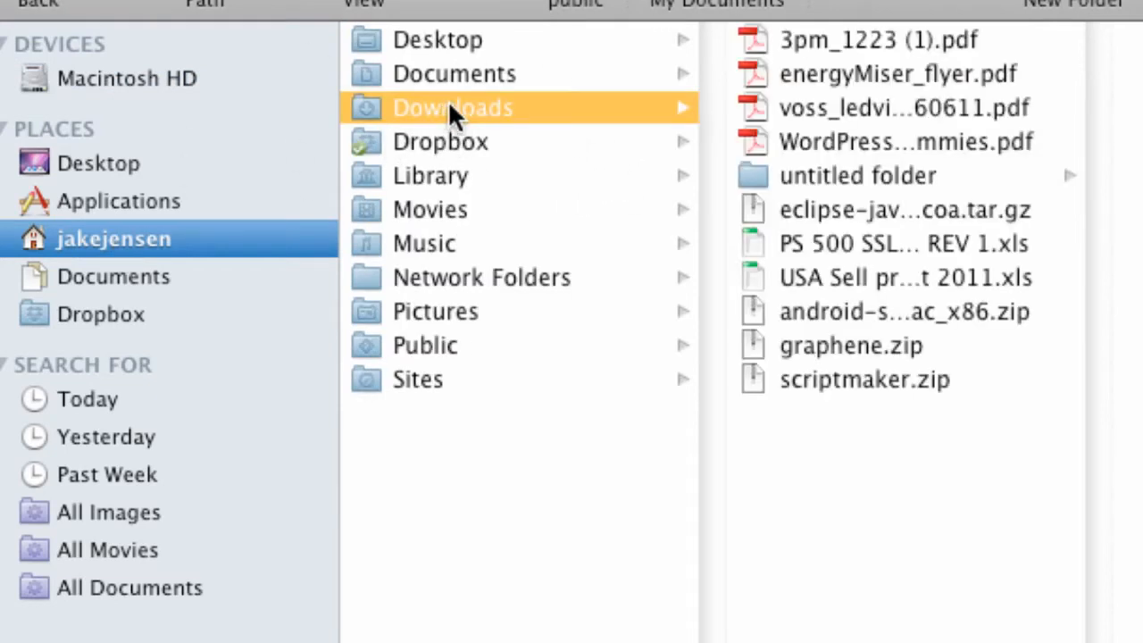
click(830, 311)
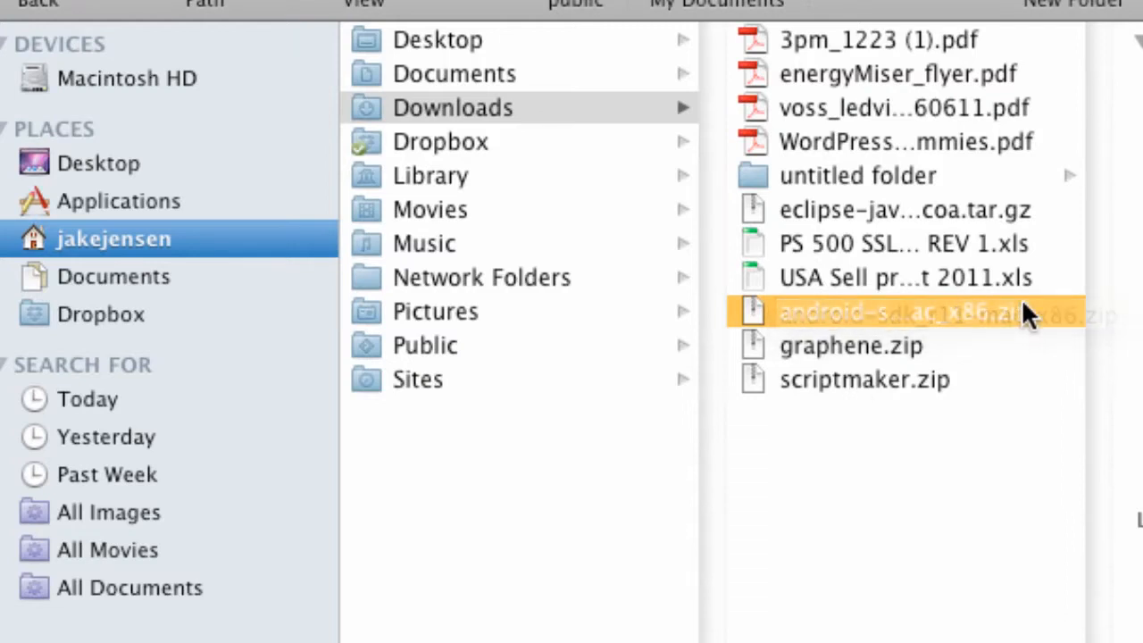
double_click(826, 303)
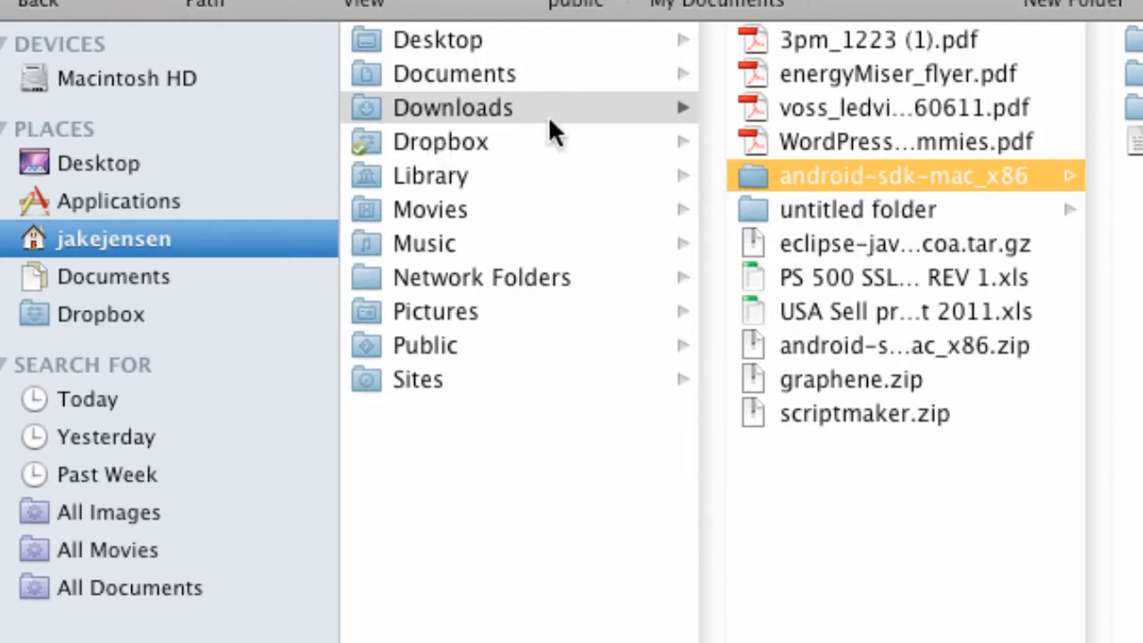
drag(810, 171, 429, 124)
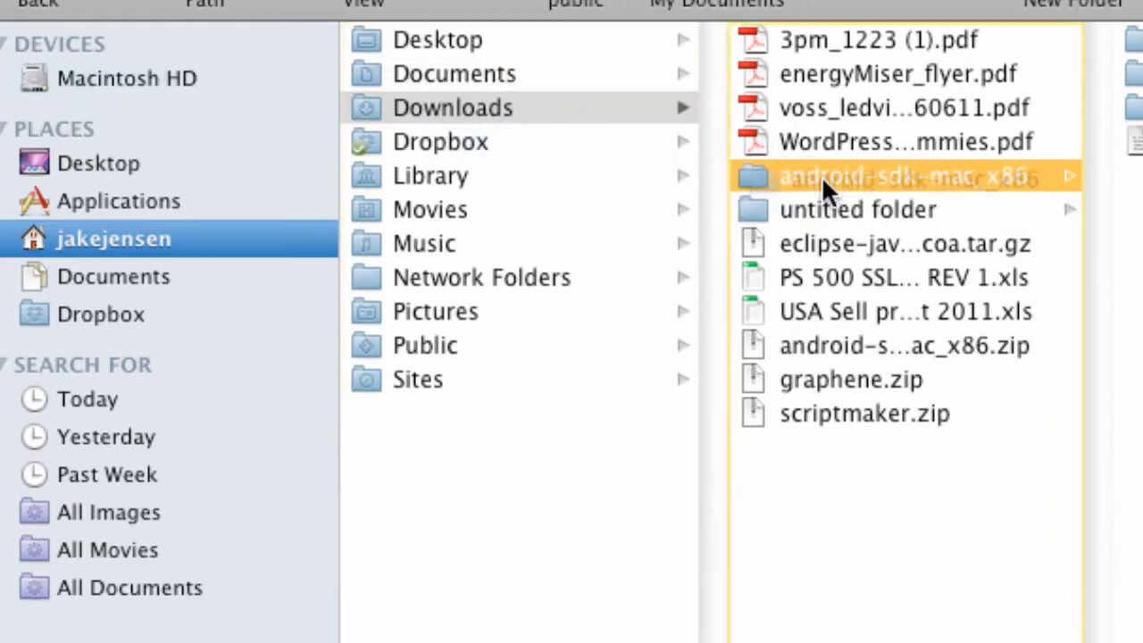
Launch the android executable from the tools folder of android-sdk-mac_x86 on Macintosh HD.
click(163, 81)
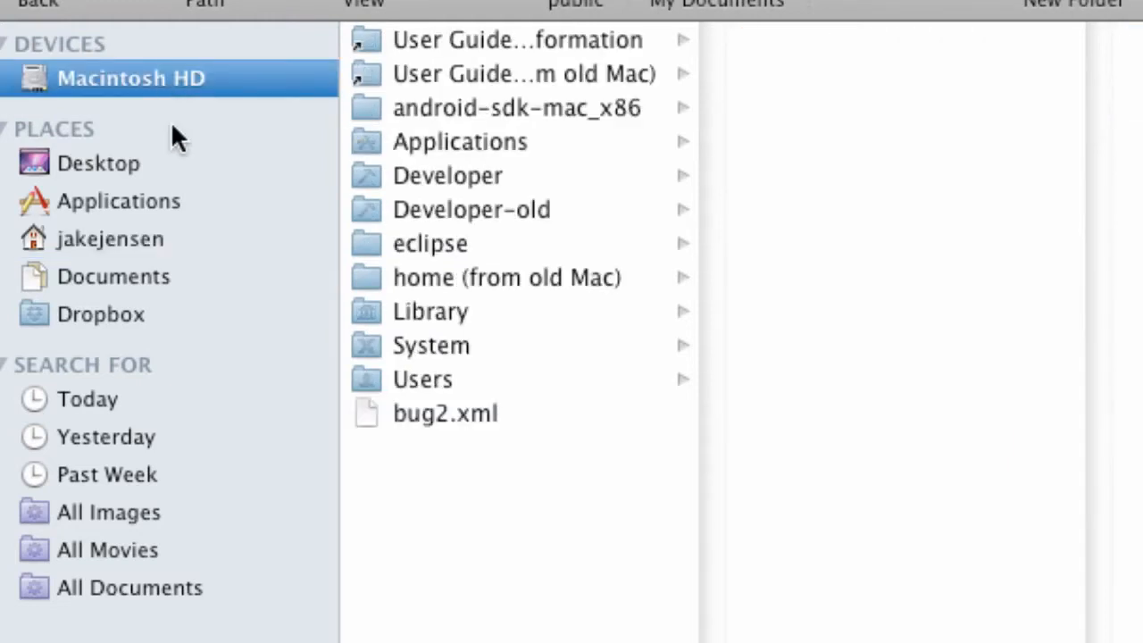
click(456, 106)
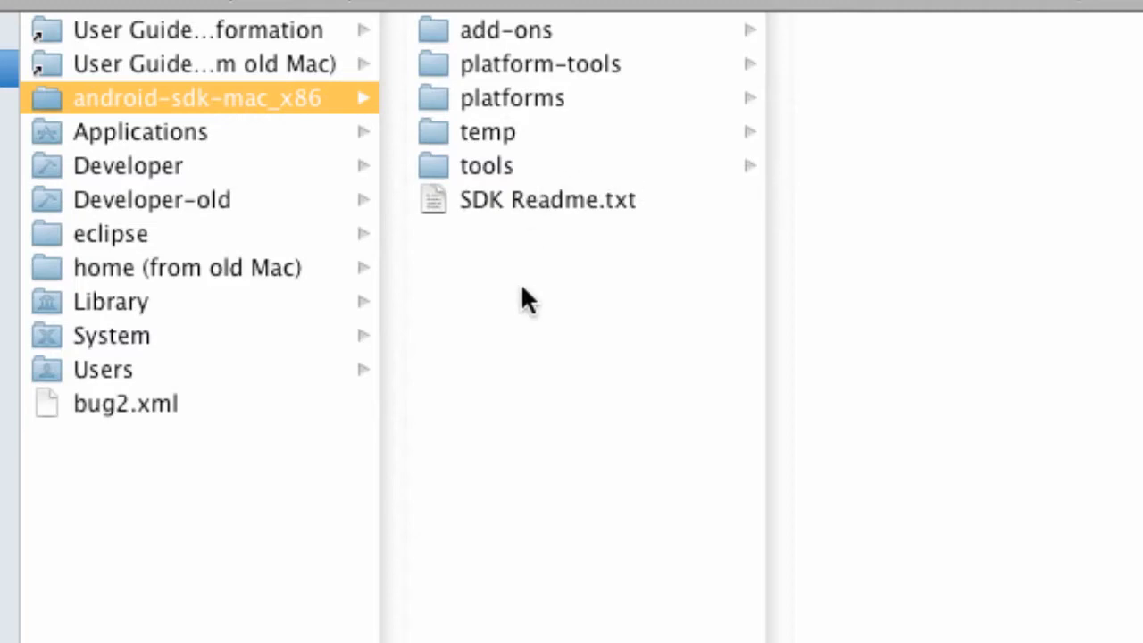
click(492, 170)
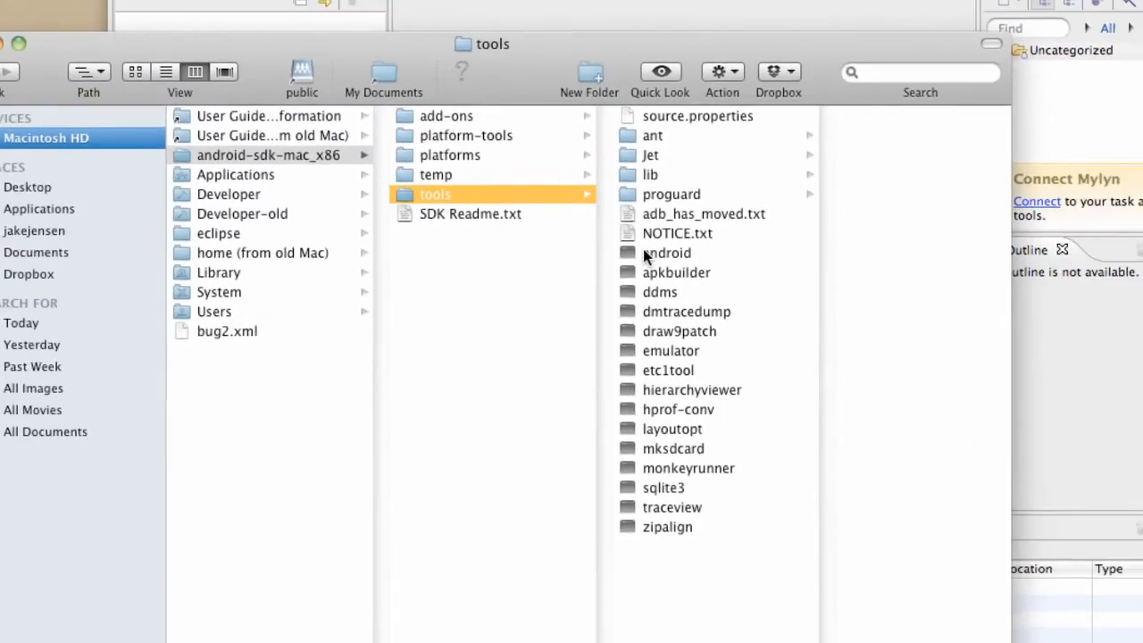
click(933, 265)
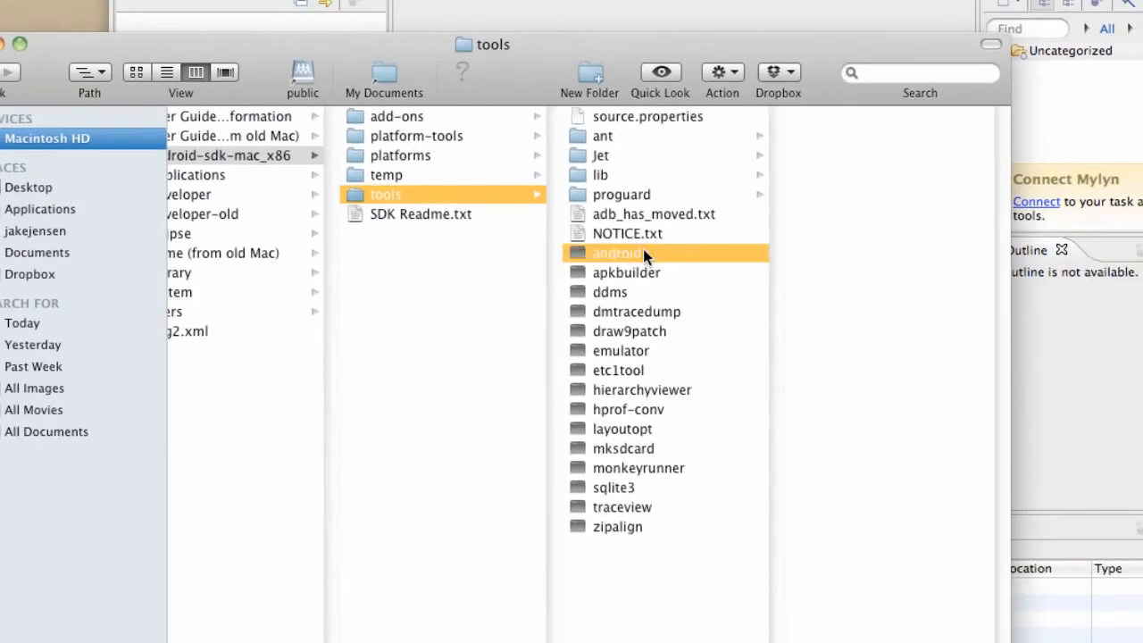
double_click(638, 253)
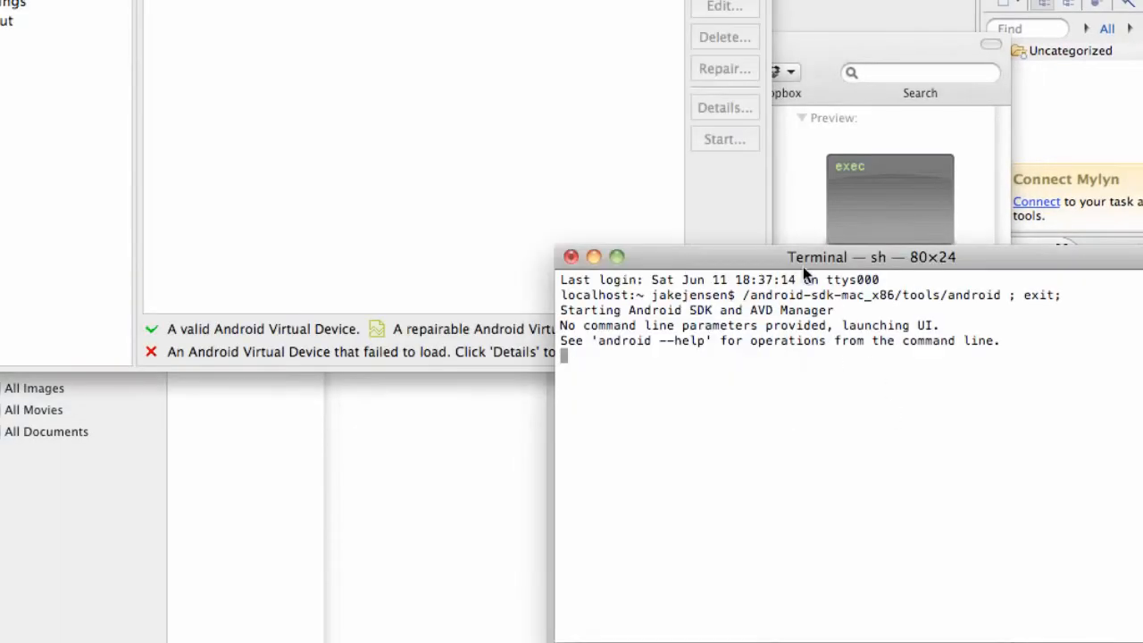
Close the Terminal window with its running processes and launch the android executable again.
click(573, 256)
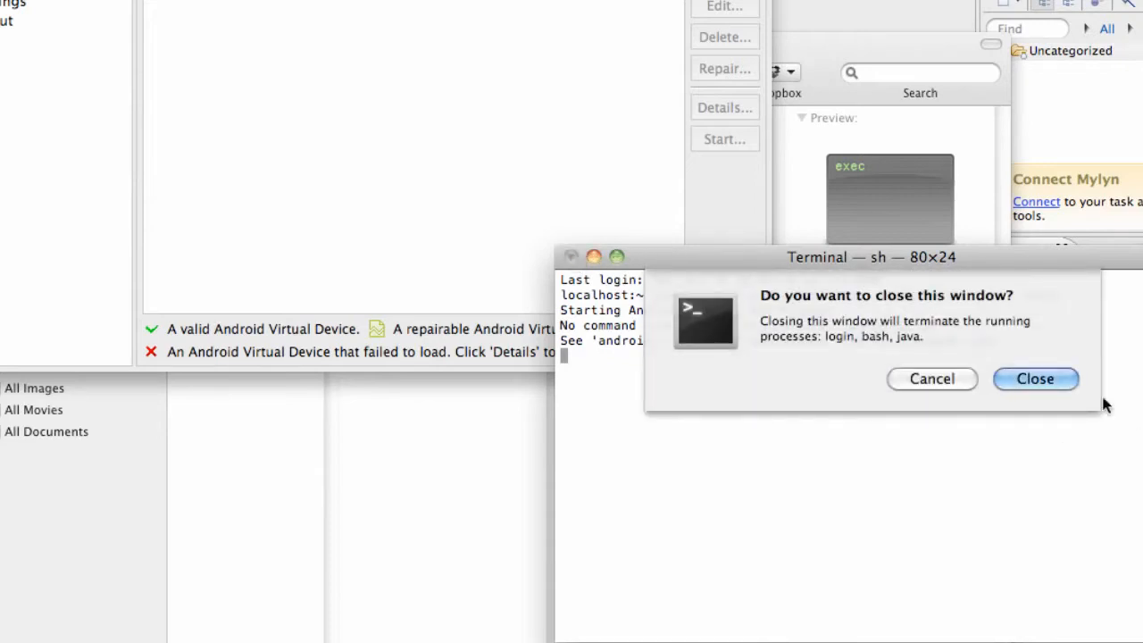
click(1040, 380)
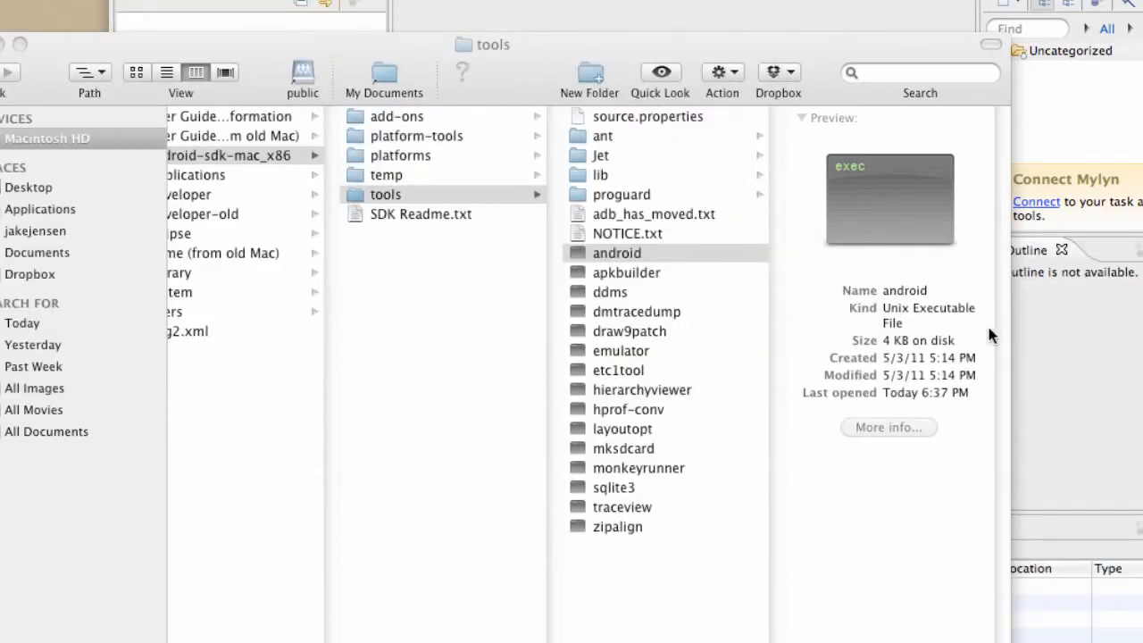
double_click(594, 253)
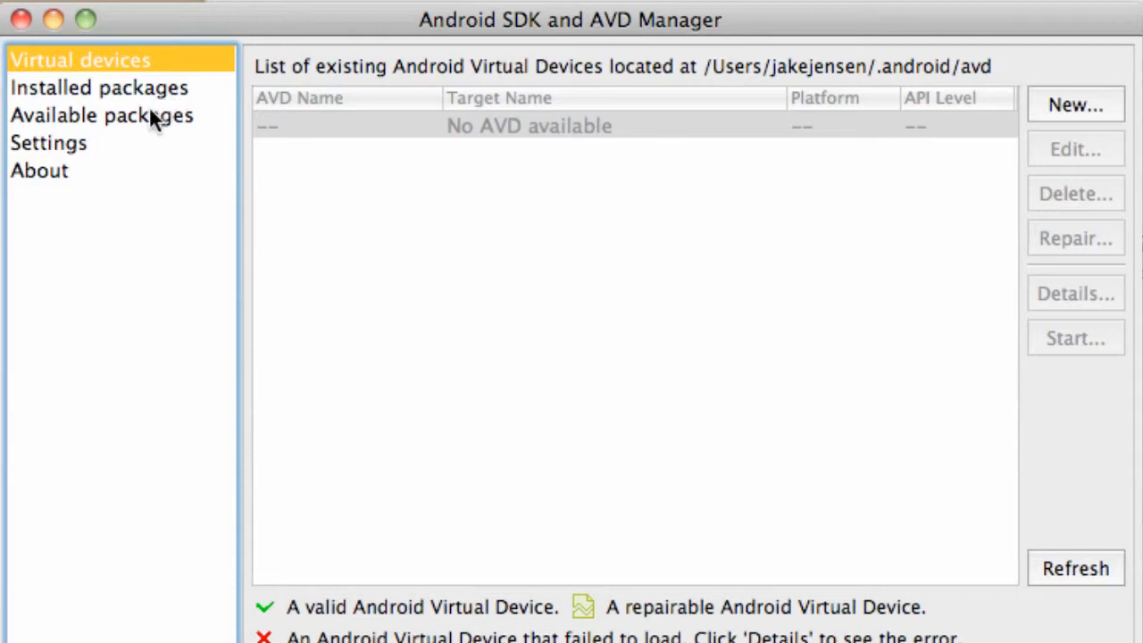
Select SDK Platform Android 2.2, API 8, revision 2 from the Android Repository's available packages.
click(85, 116)
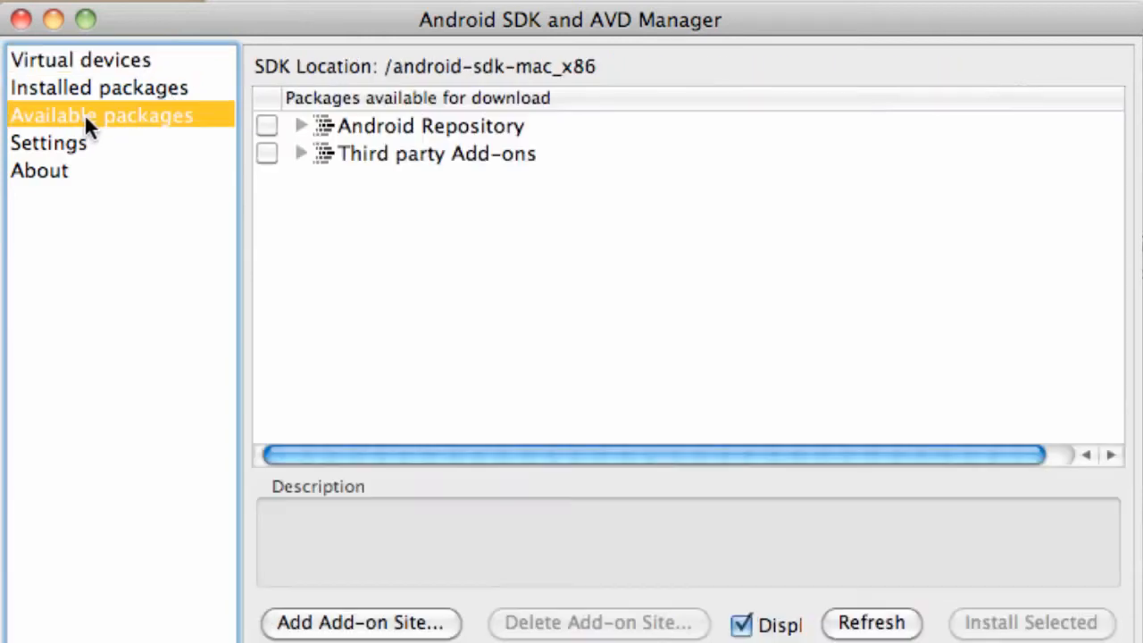
click(300, 126)
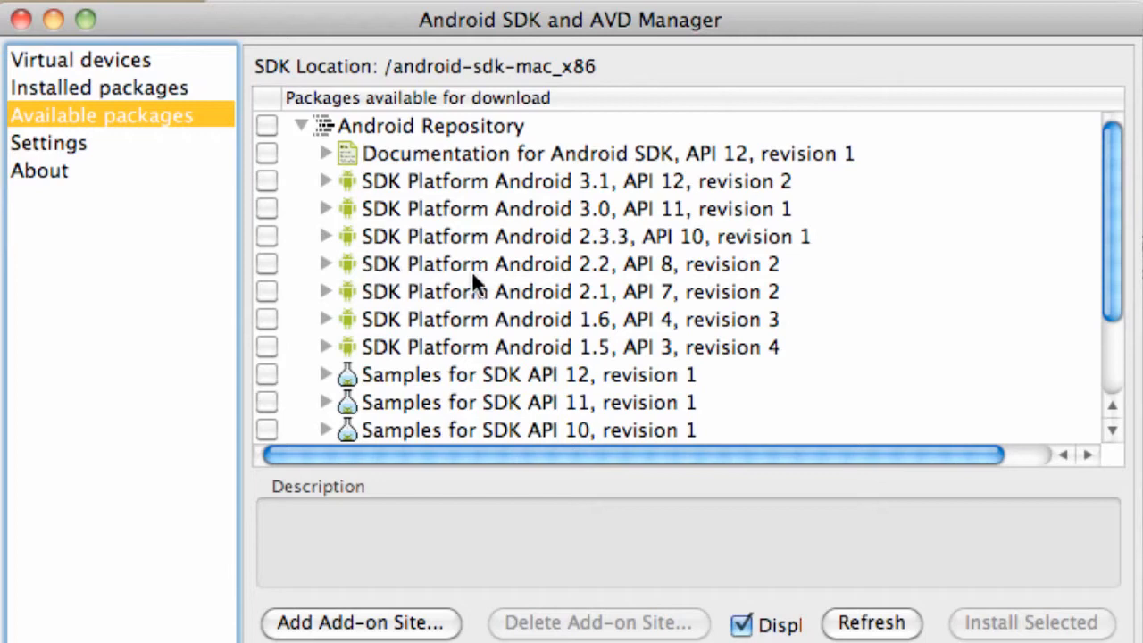
click(266, 265)
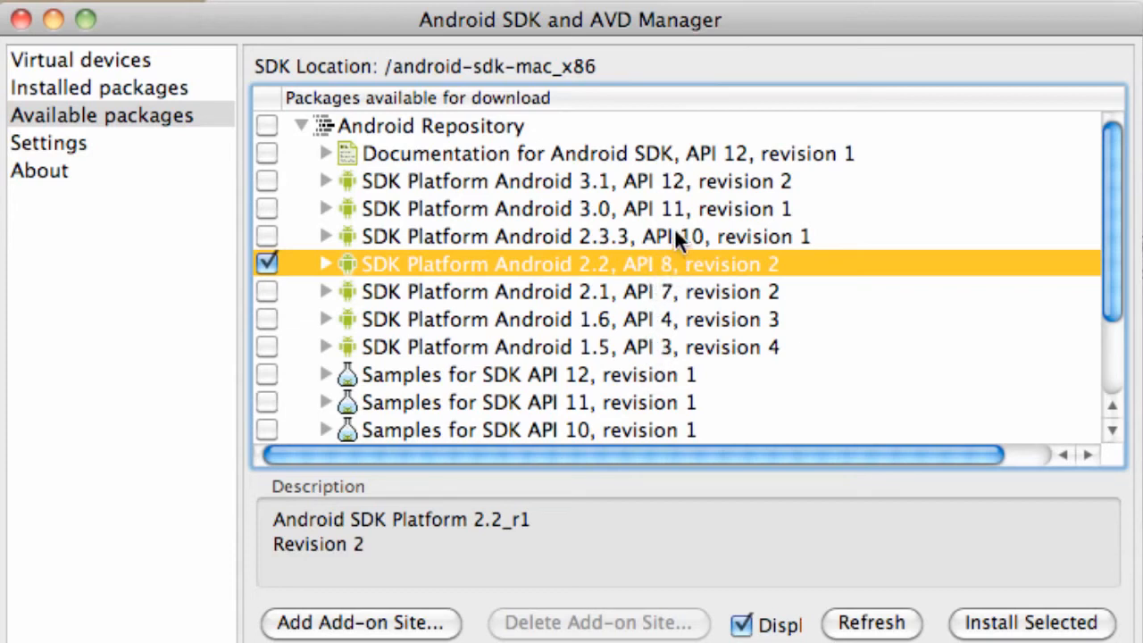
Select Google APIs by Google Inc., Android API 8, revision 2 from the third-party add-ons.
scroll(672, 239, right, 1)
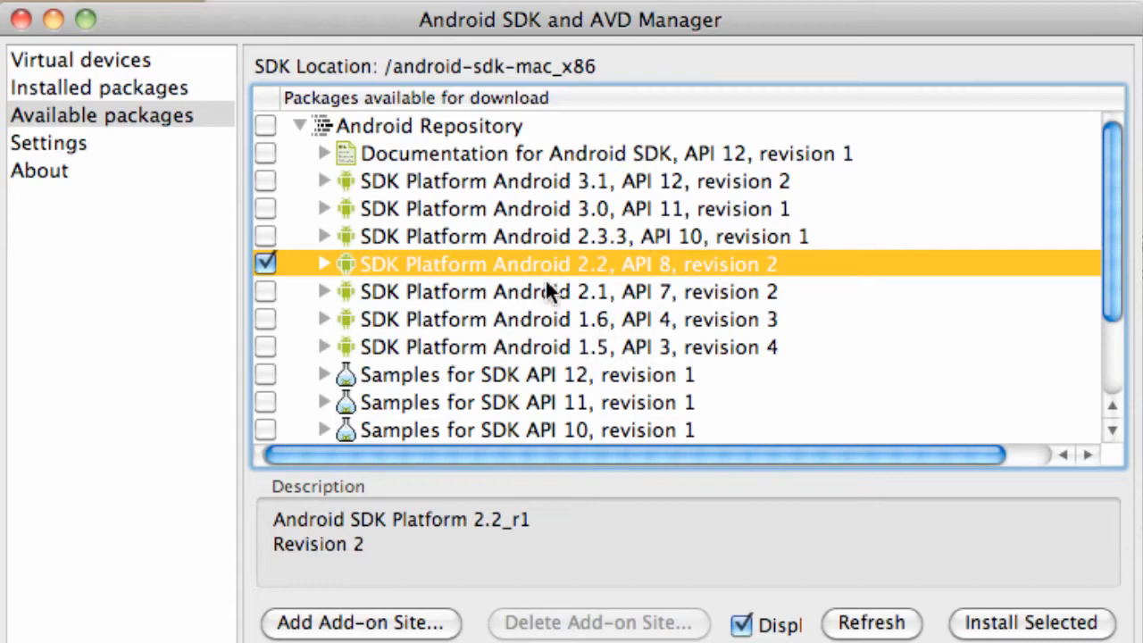
scroll(507, 319, down, 3)
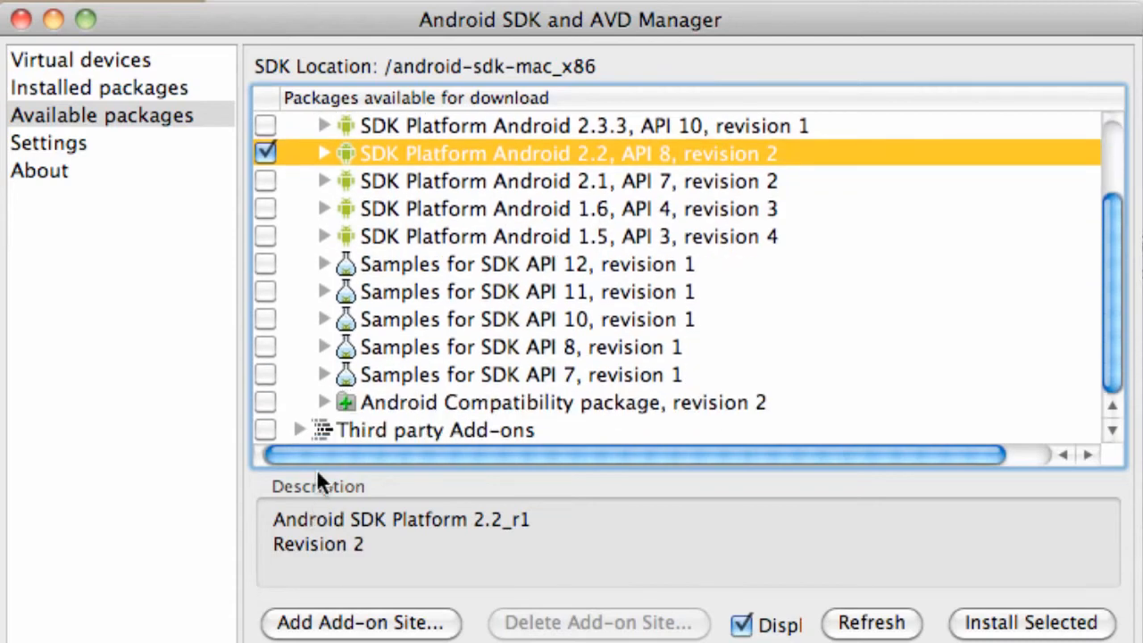
click(299, 431)
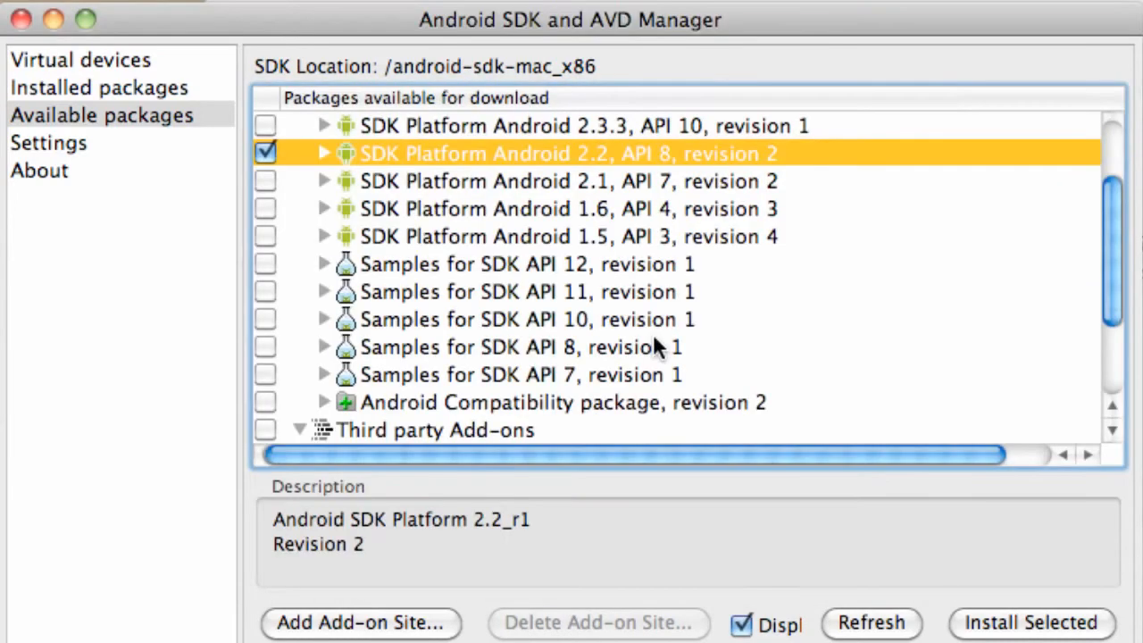
scroll(655, 339, down, 2)
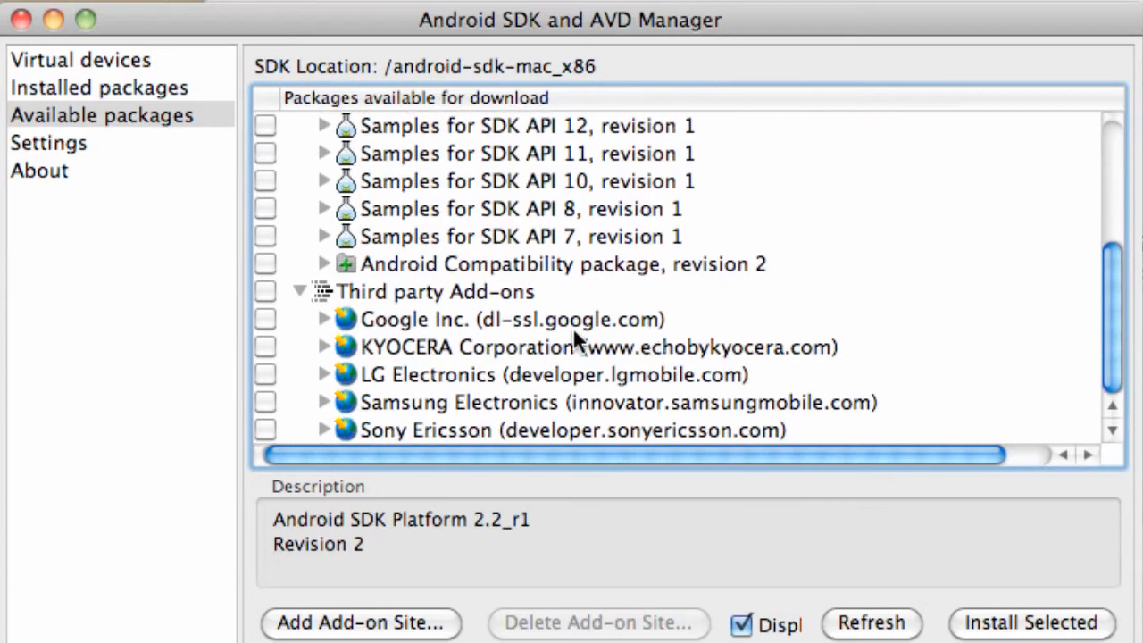
click(317, 318)
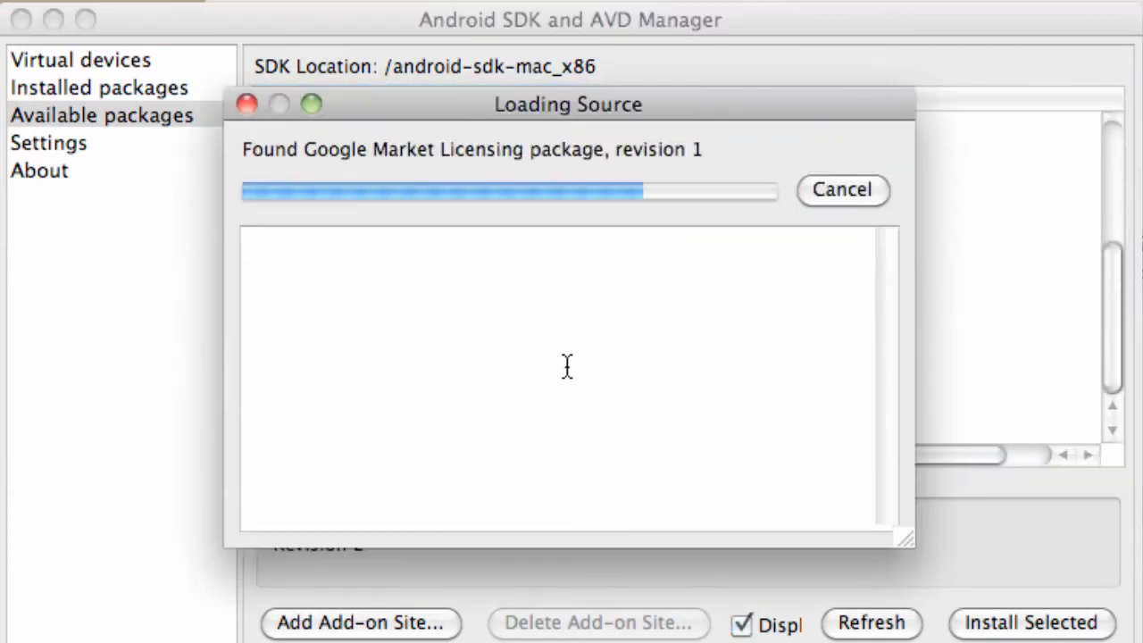
scroll(566, 358, down, 2)
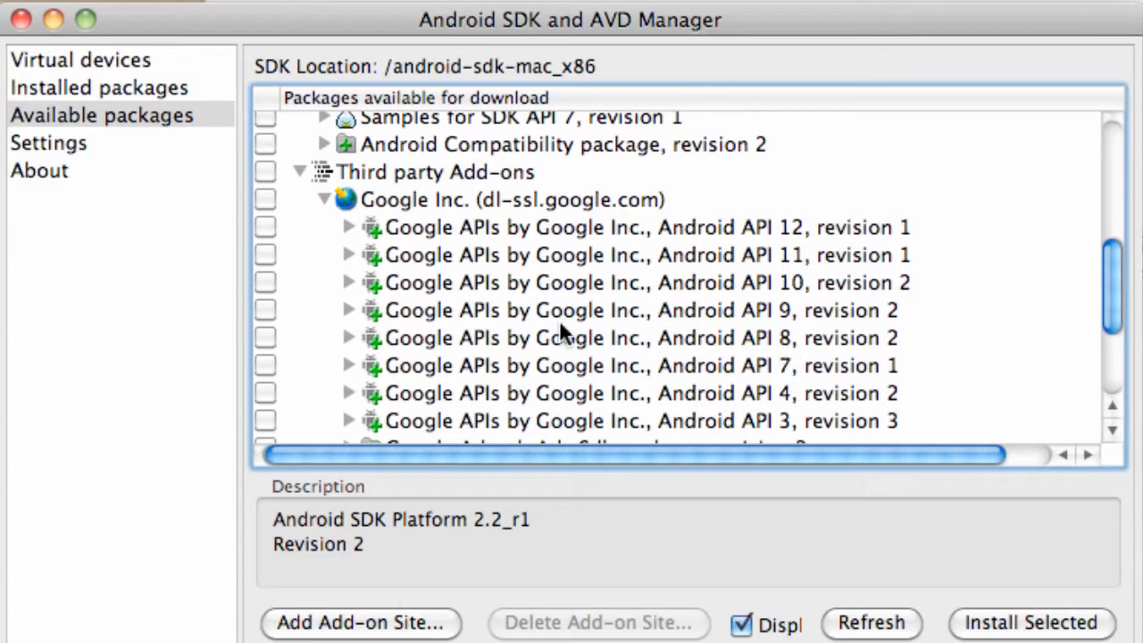
click(268, 337)
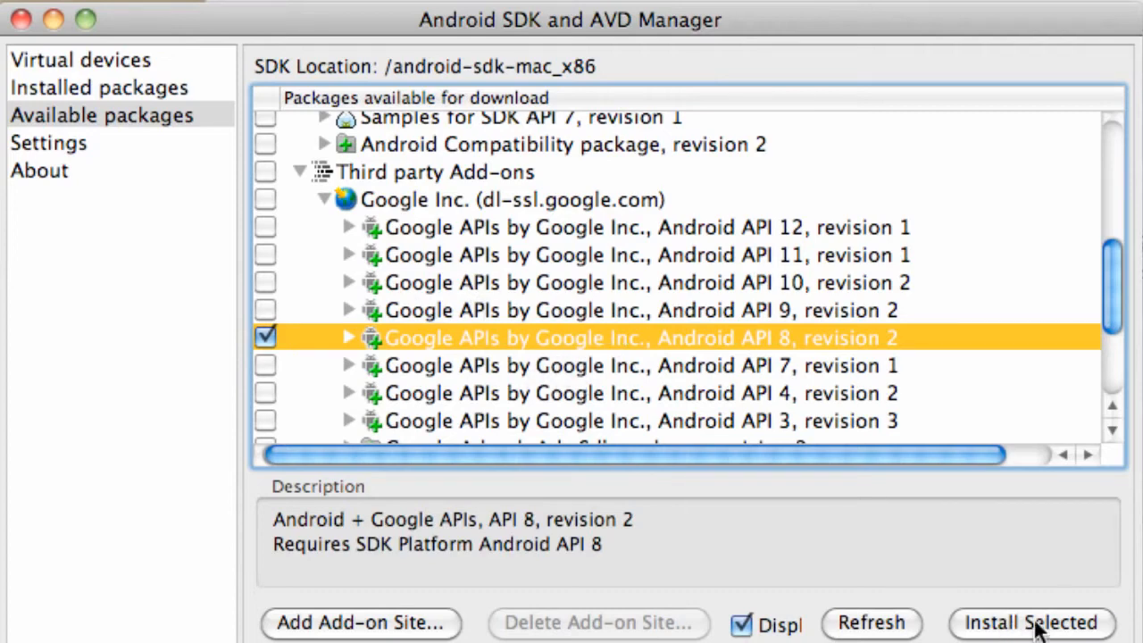
Install the selected packages with all licenses accepted and ADB restarted, and view the installed packages.
click(1036, 624)
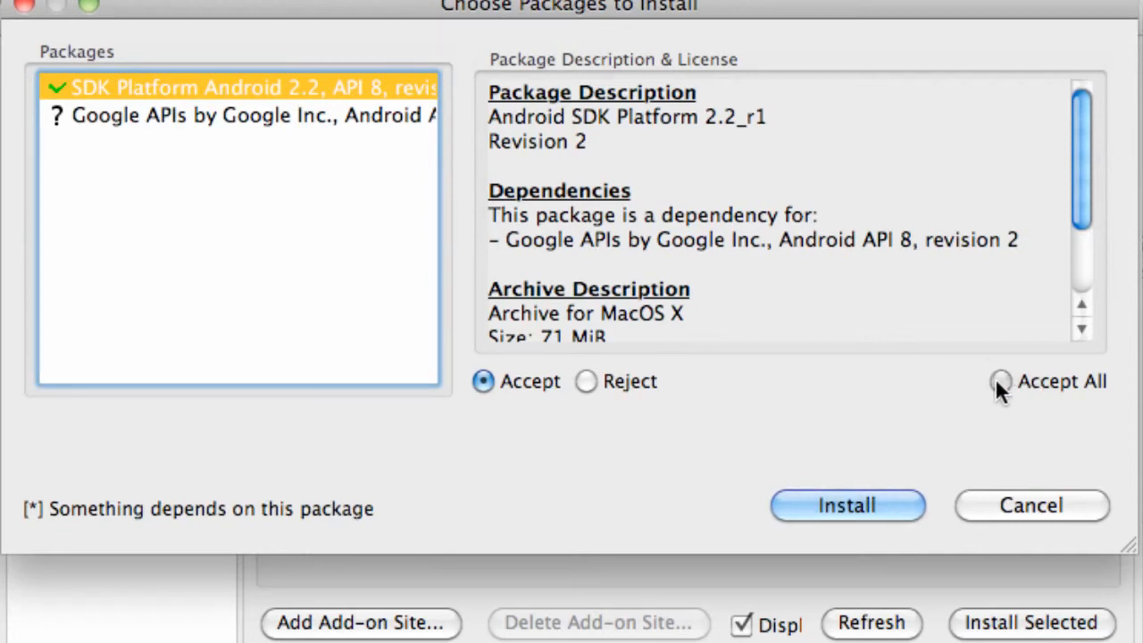
click(997, 380)
click(854, 504)
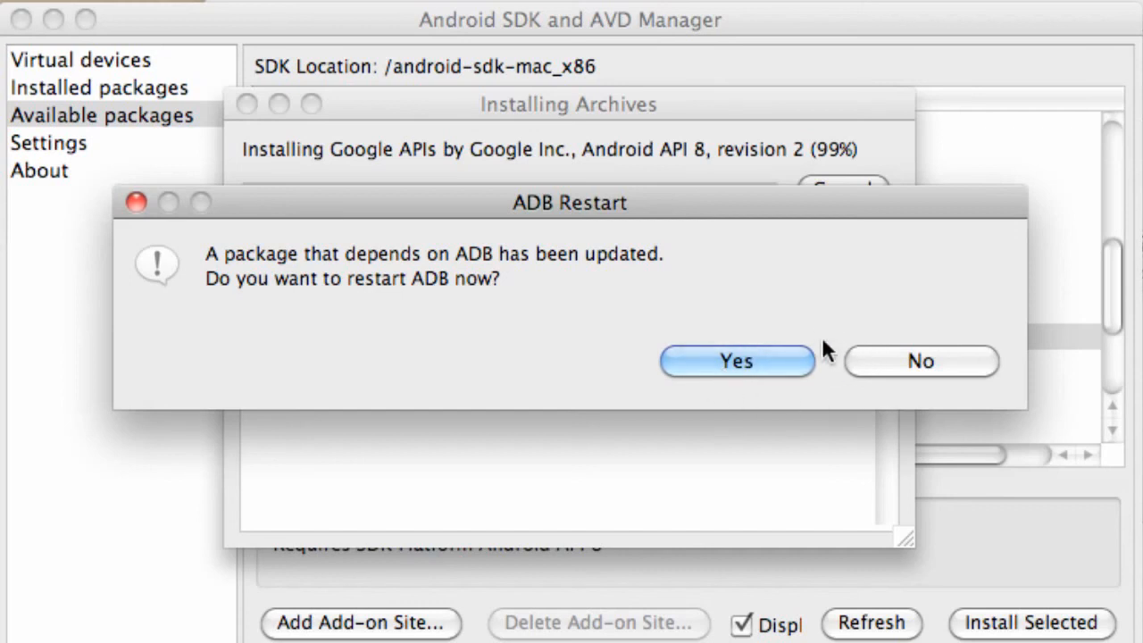
click(686, 364)
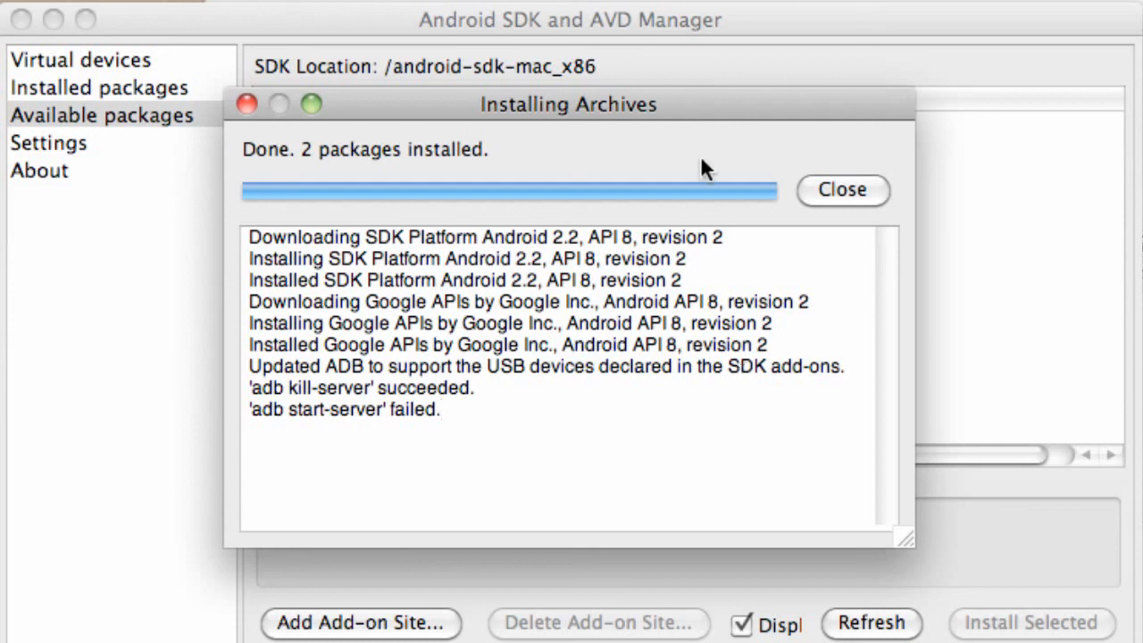
click(851, 194)
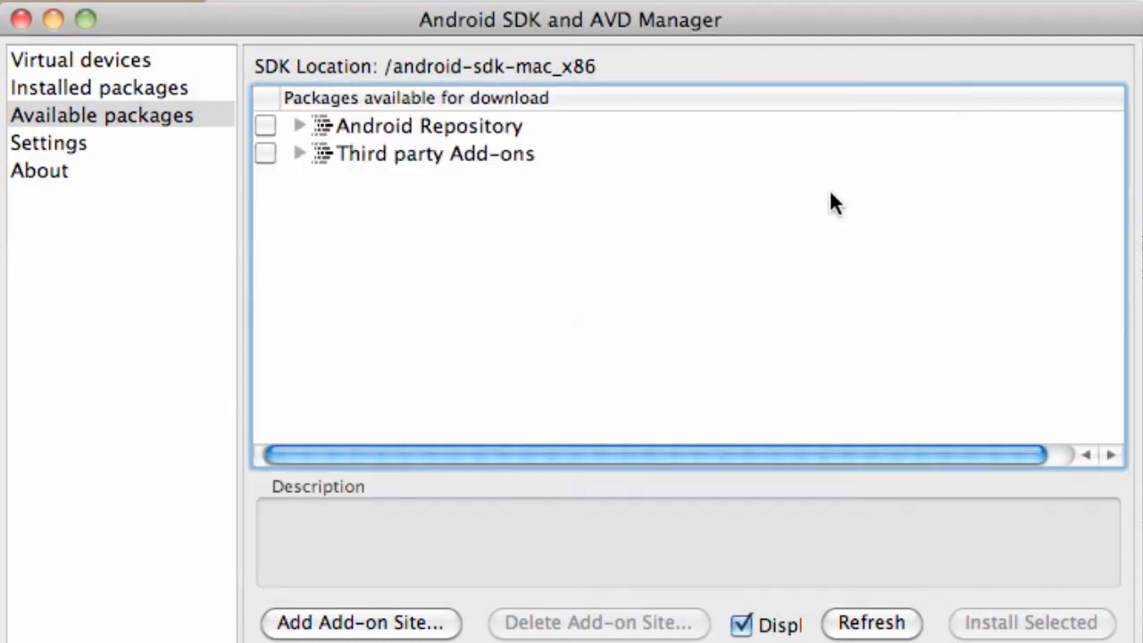
click(114, 90)
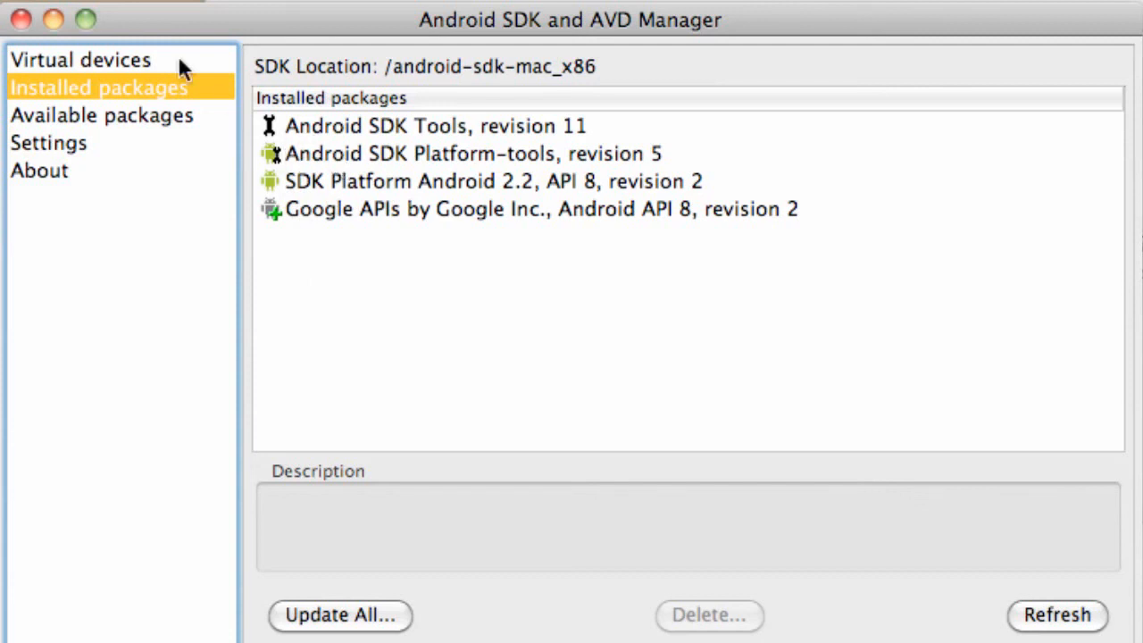
Start a new Android virtual device named droidX with Android 2.2 - API Level 8 as its target.
click(123, 61)
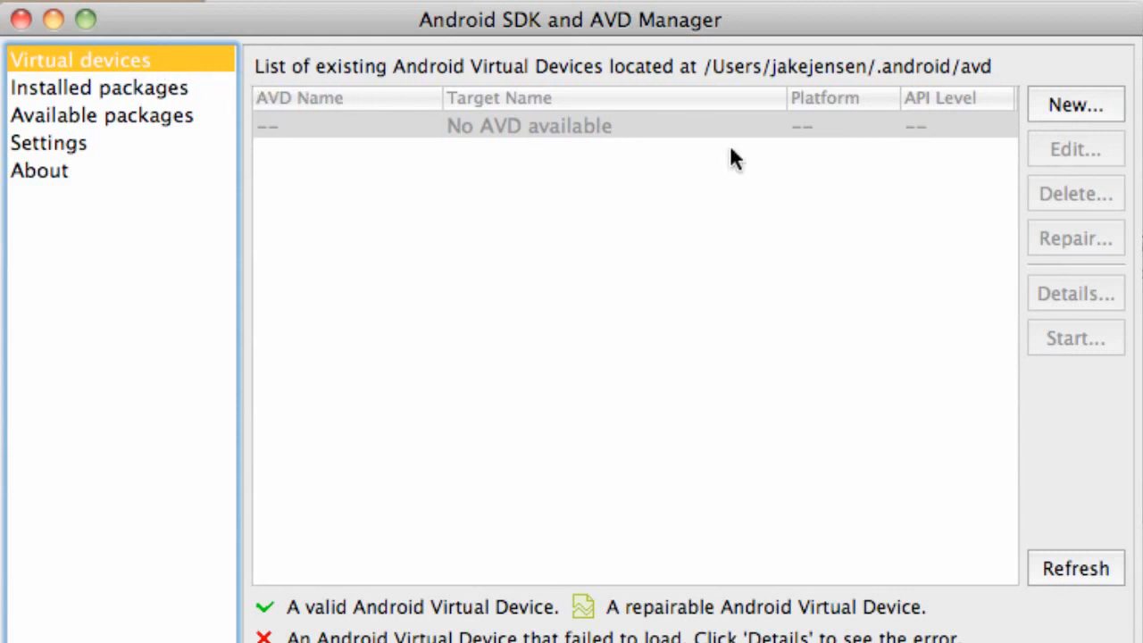
click(1105, 109)
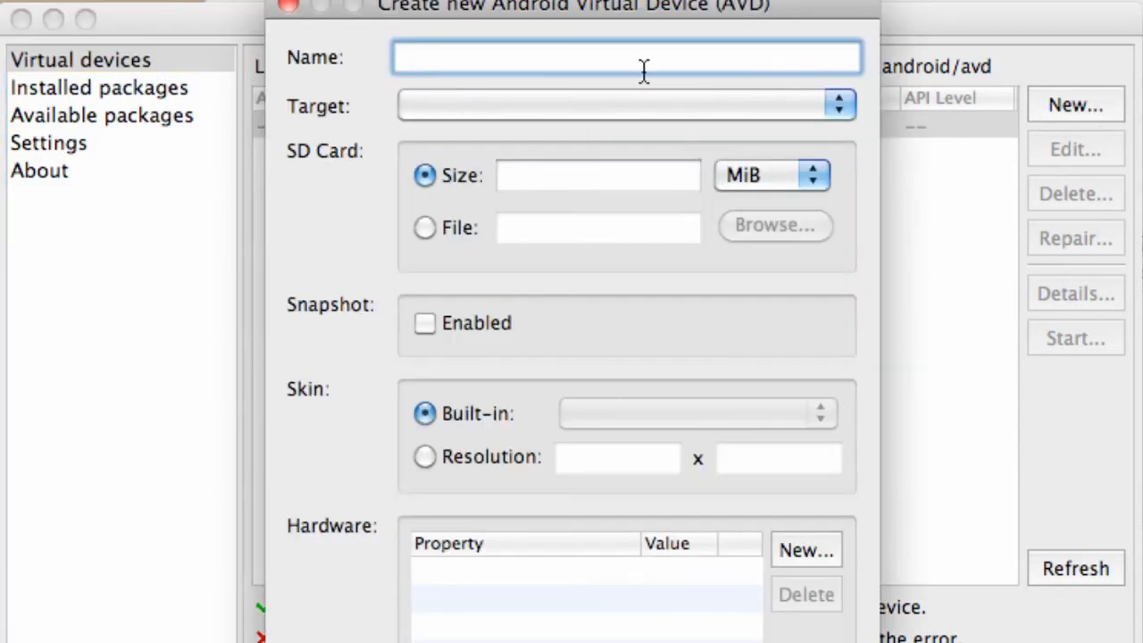
text(droidX)
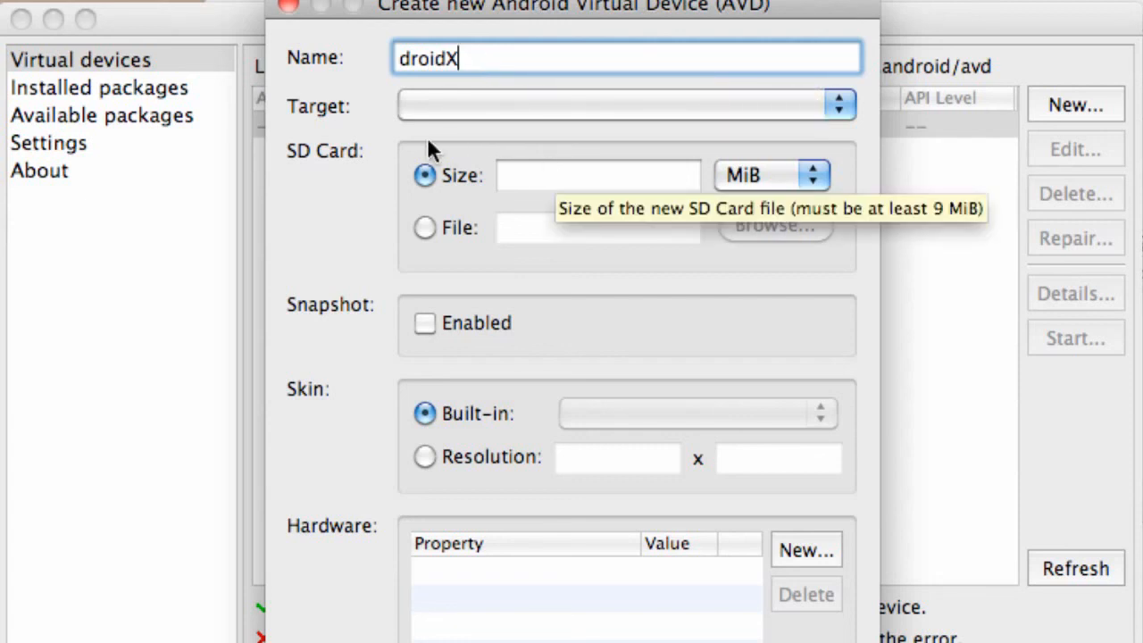
click(450, 108)
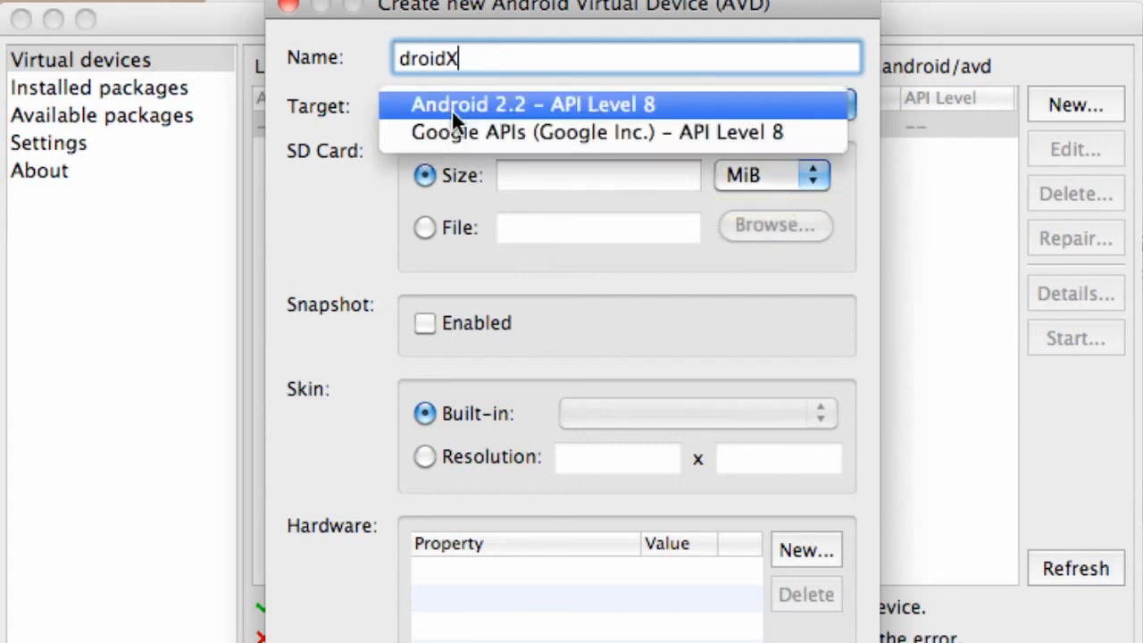
click(502, 102)
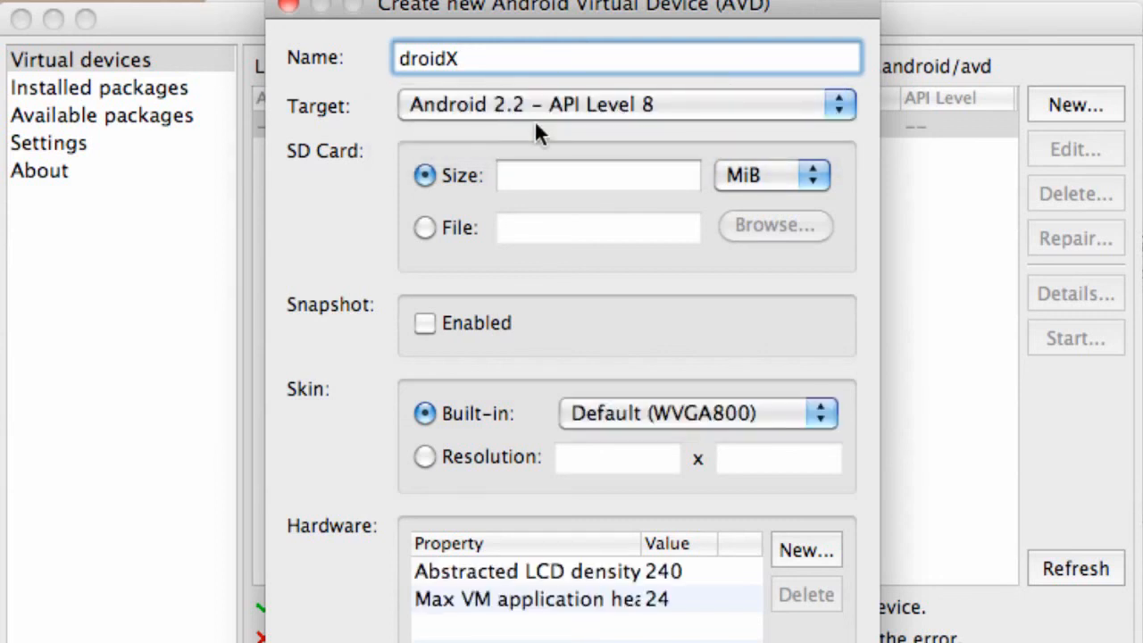
Set the SD card size to 100 MiB, create the virtual device and dismiss the creation result.
click(586, 179)
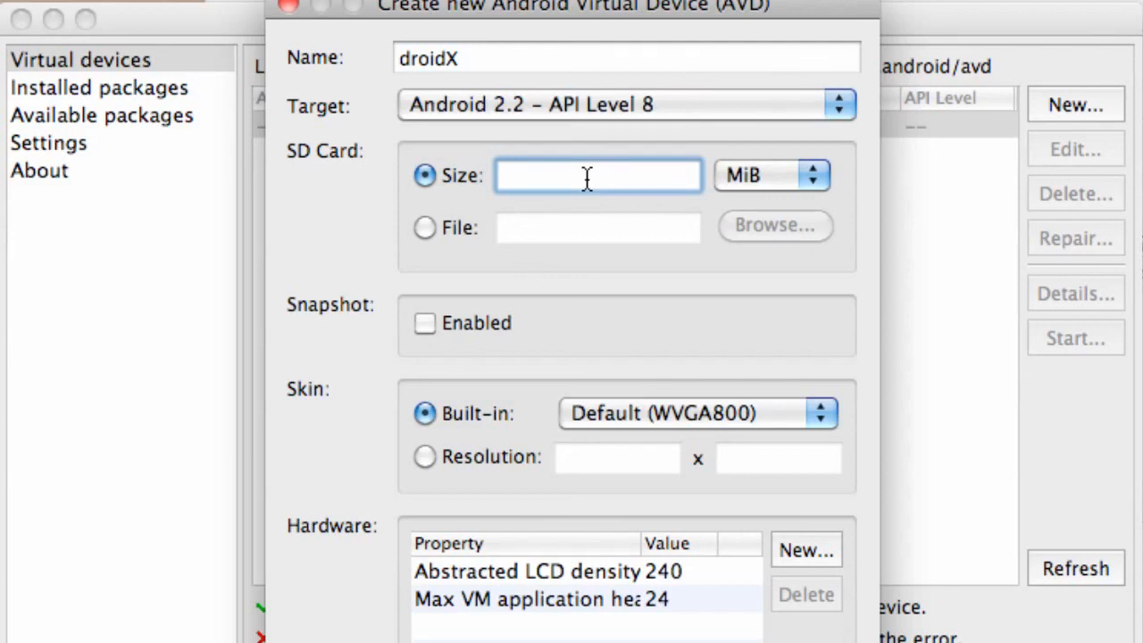
text(100)
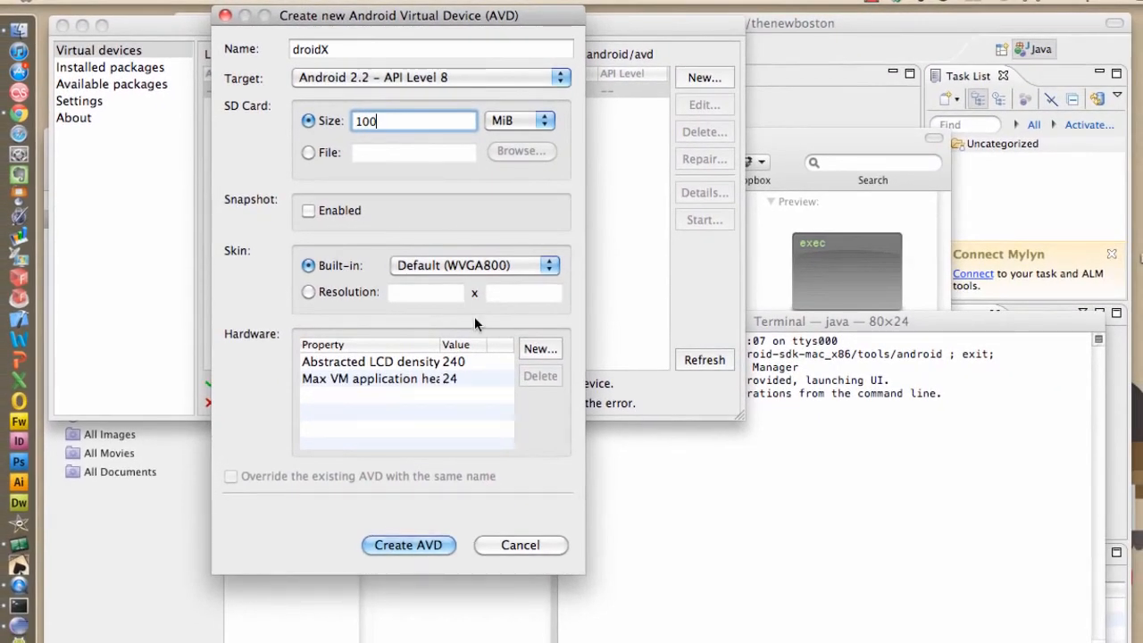
click(420, 548)
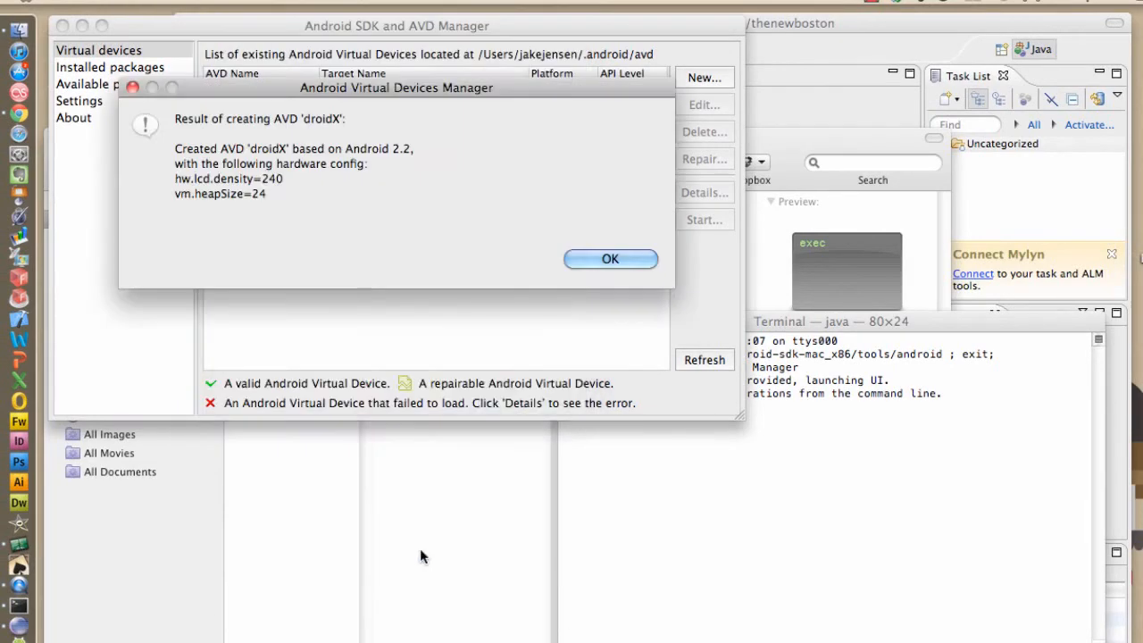
click(421, 536)
click(415, 91)
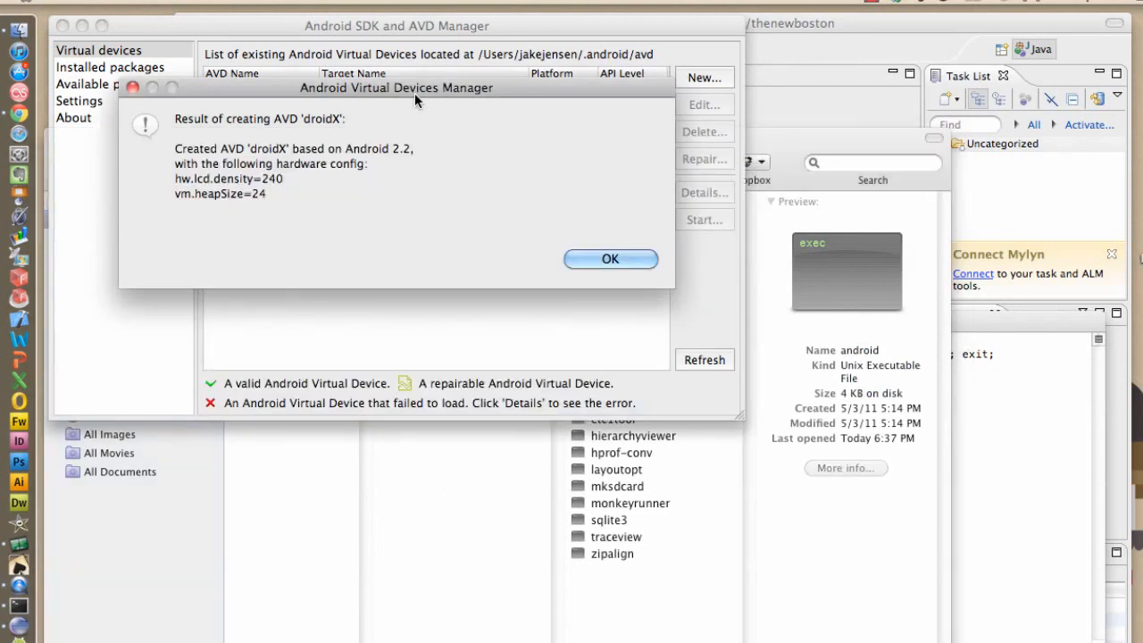
click(618, 257)
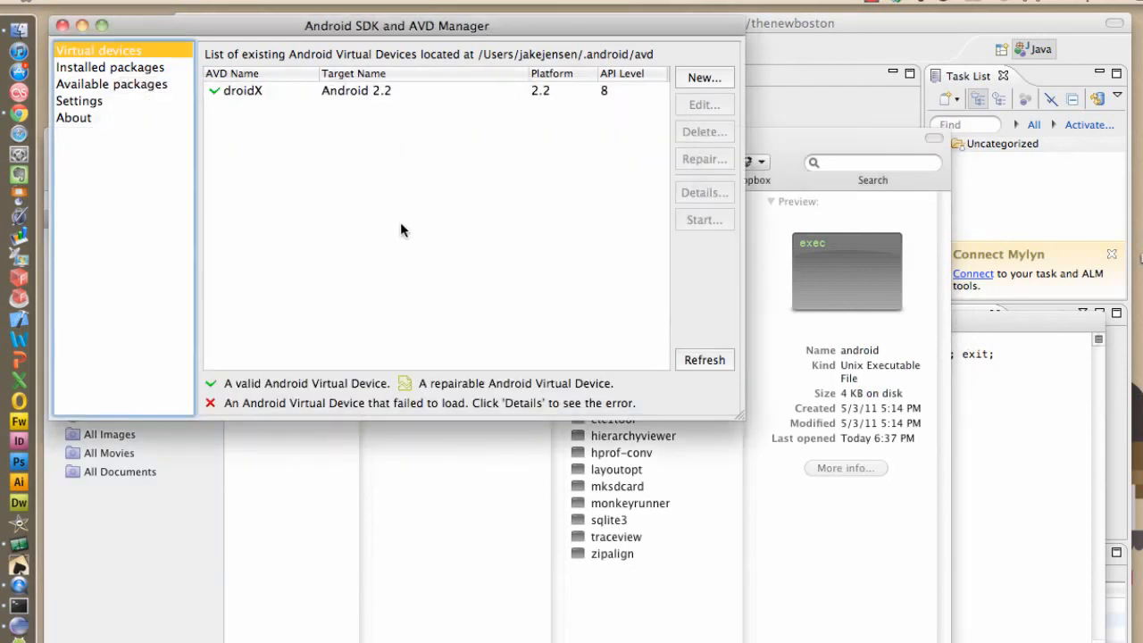